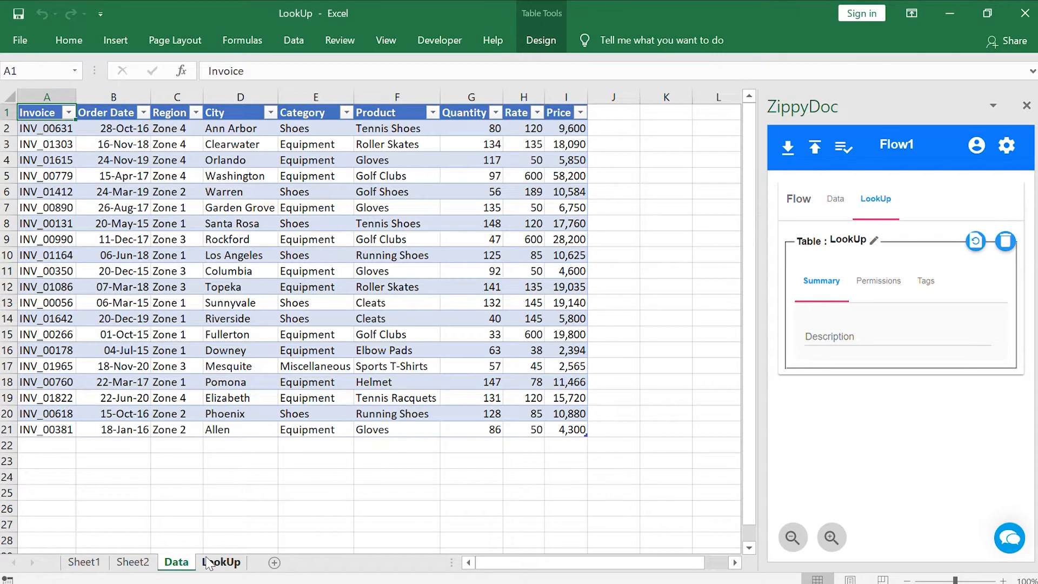
With the Data sheet active, add a Lookup task to the flow and set its description to "Label high value"
left_click(208, 562)
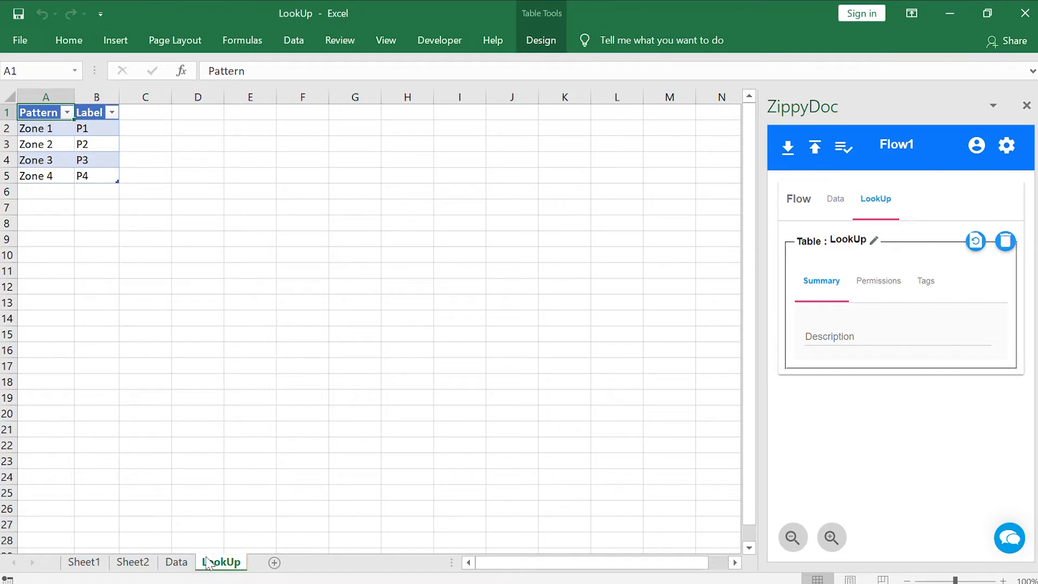
left_click(176, 562)
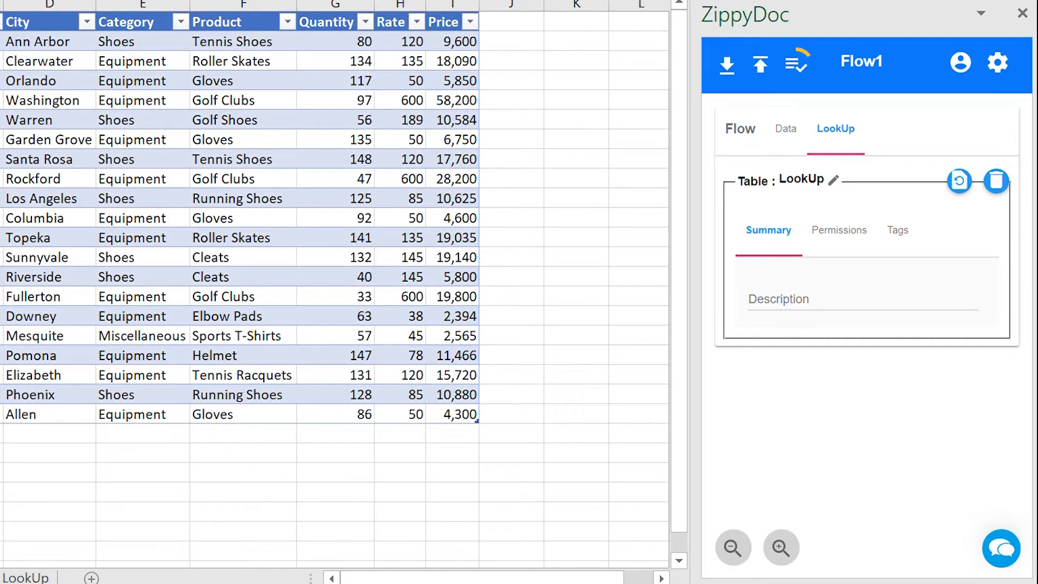
left_click(803, 66)
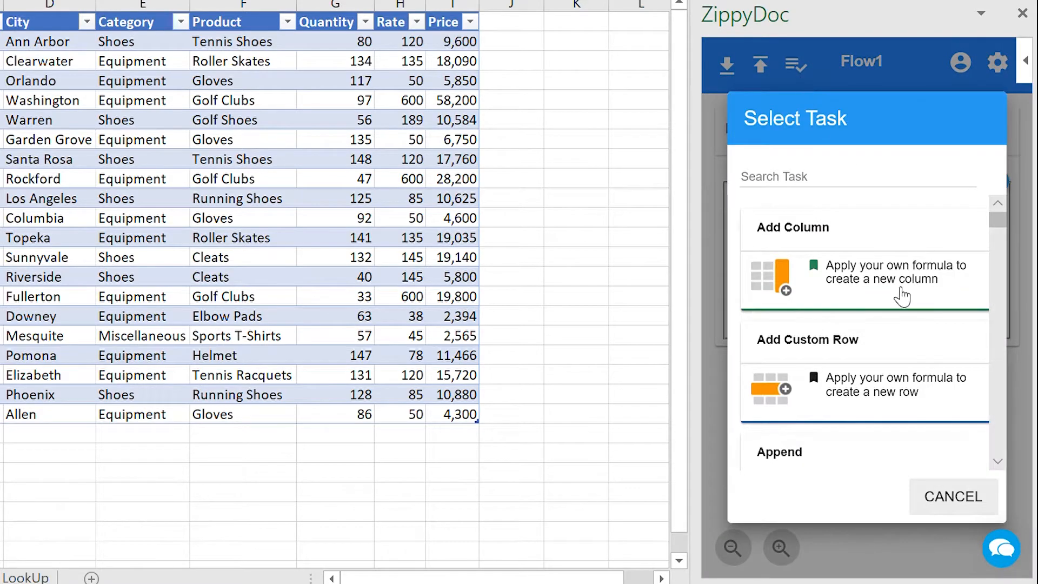
scroll(962, 329, "down", 5)
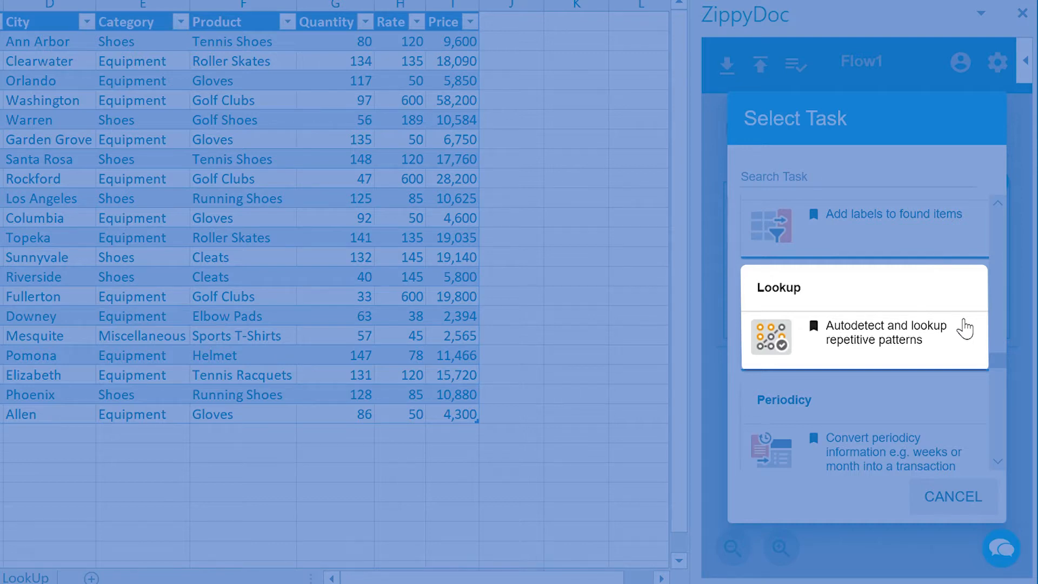
left_click(965, 328)
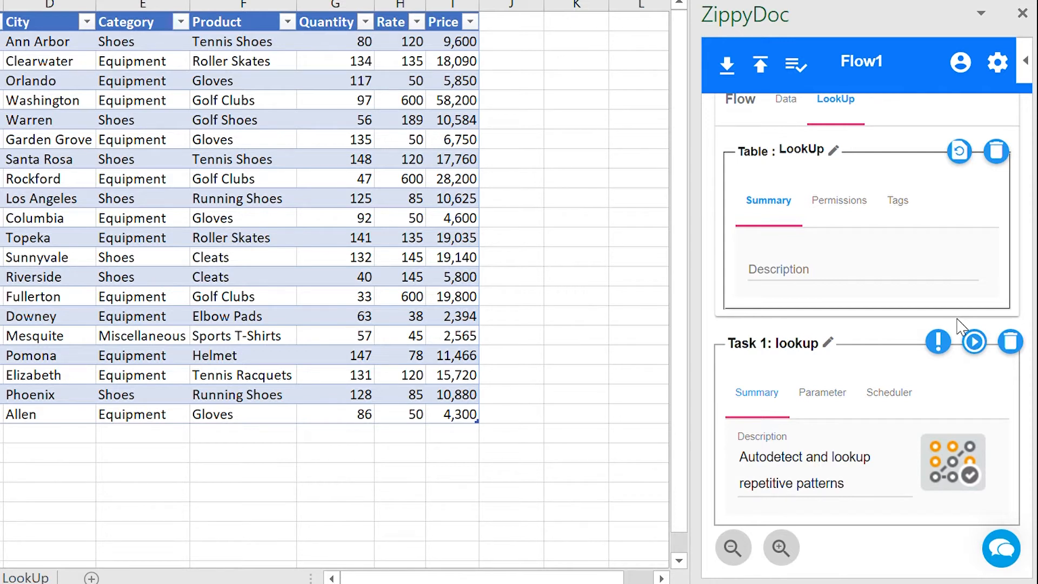
left_click_drag(857, 485, 736, 460)
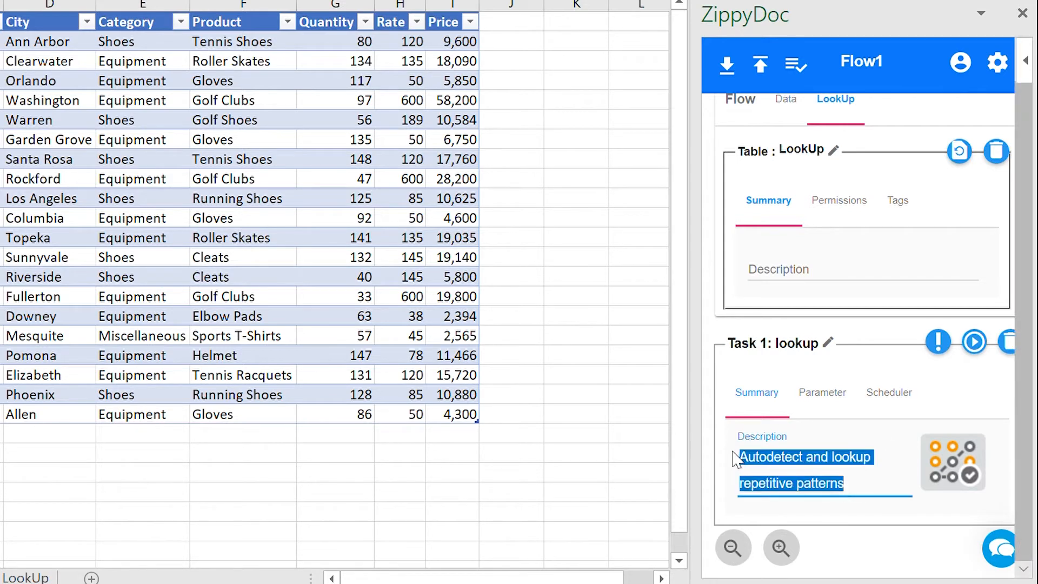
type("Label high value")
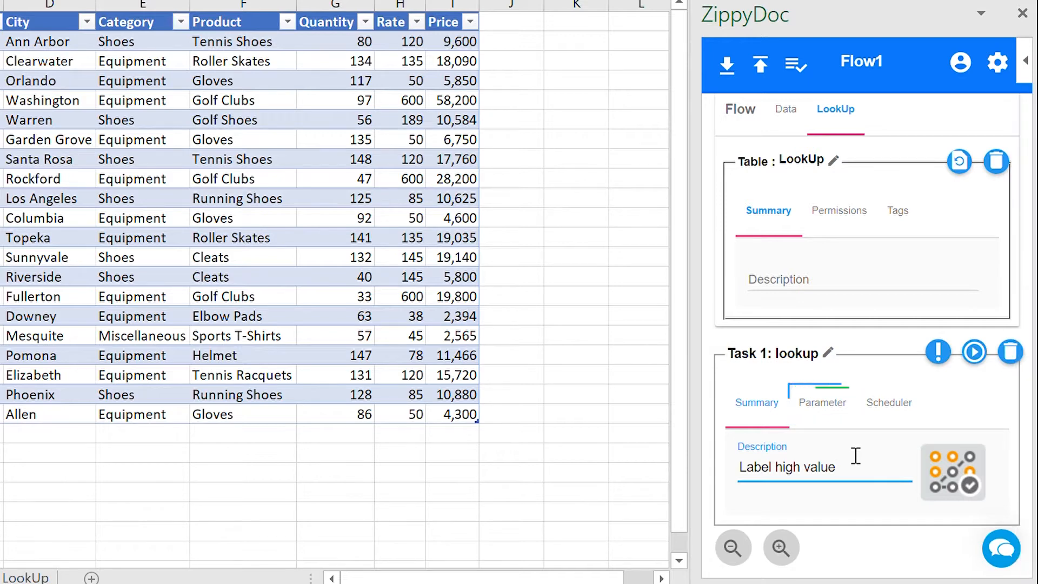
In the lookup task's parameters, set the input table to Data and the column to Region
left_click(846, 400)
scroll(952, 408, "down", 5)
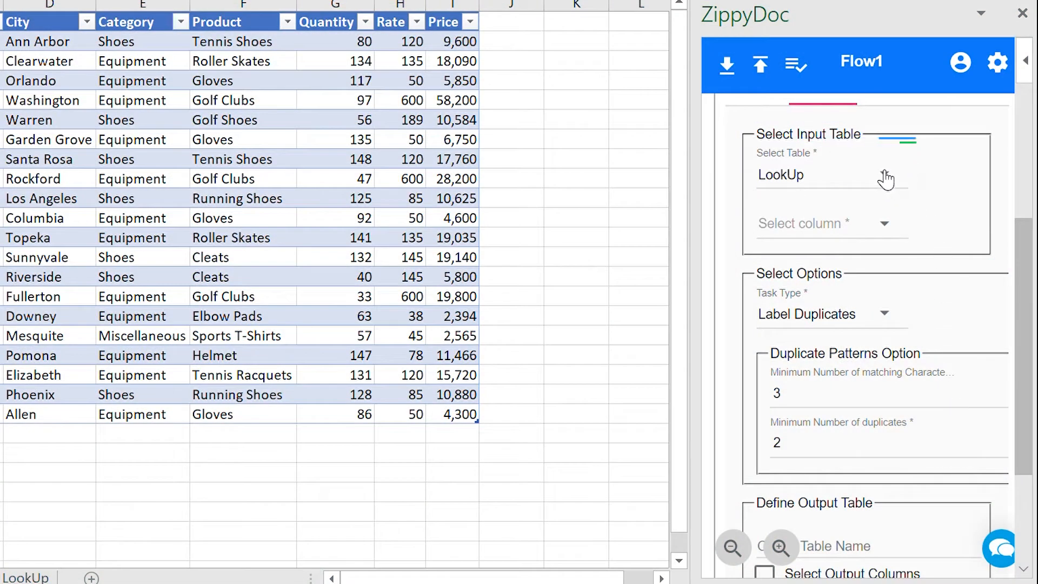
left_click(886, 178)
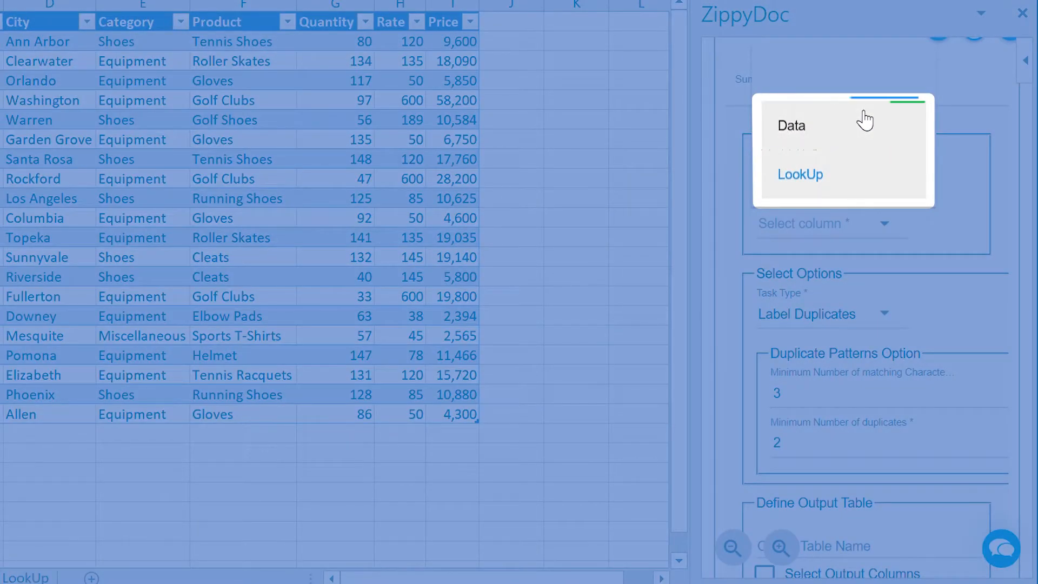
left_click(865, 120)
left_click(859, 223)
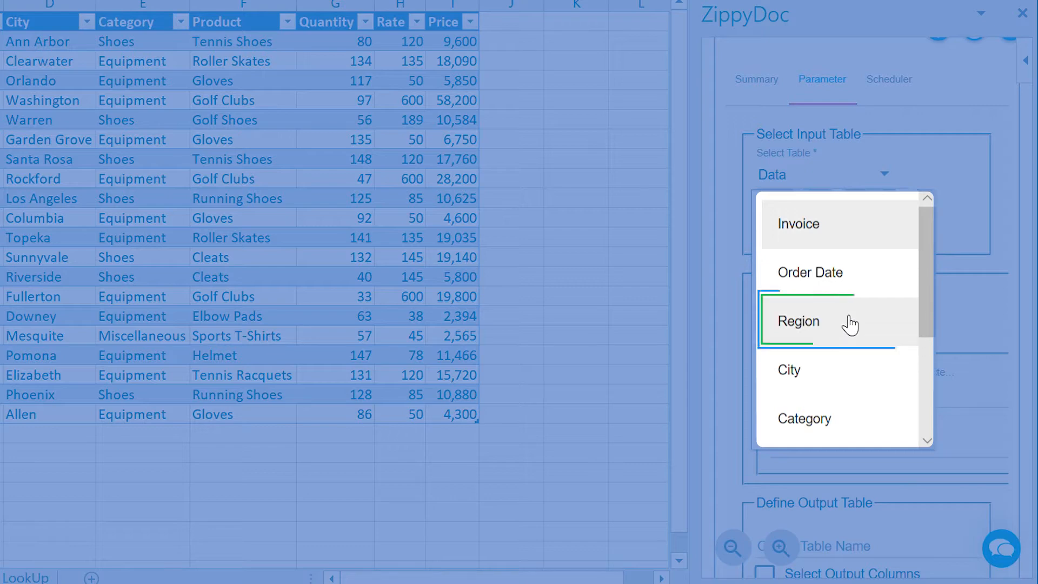
left_click(849, 323)
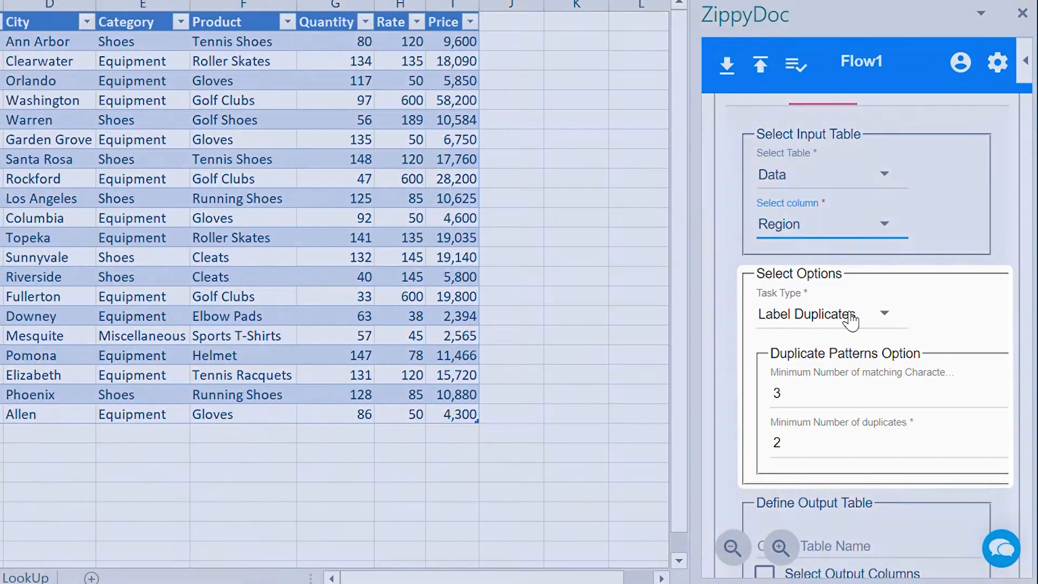
Set the task type to Apply Lookup-Table, with Word Pattern as pattern type and LookUp as the lookup table
left_click(851, 320)
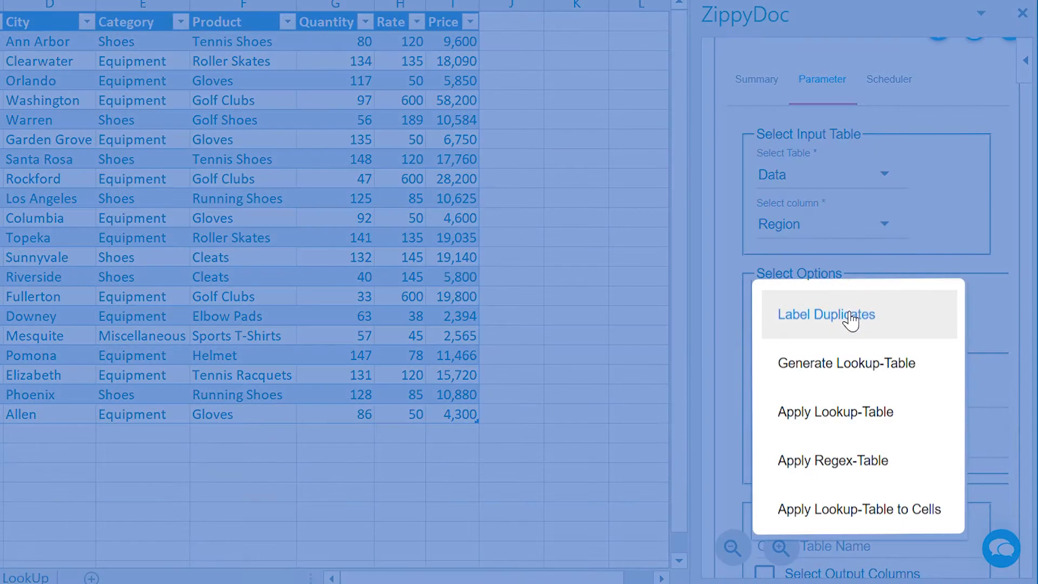
left_click(870, 414)
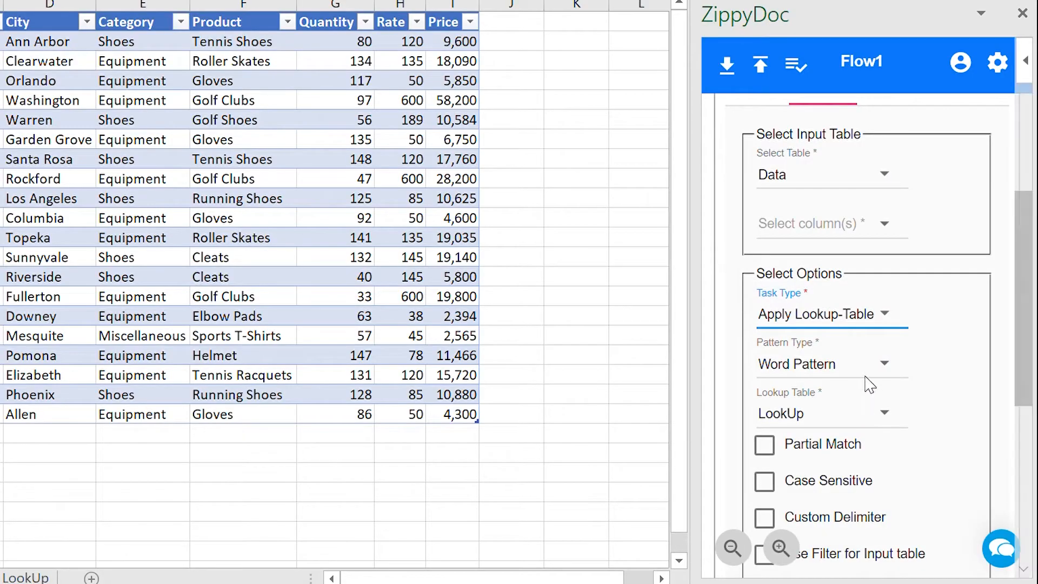
left_click(873, 368)
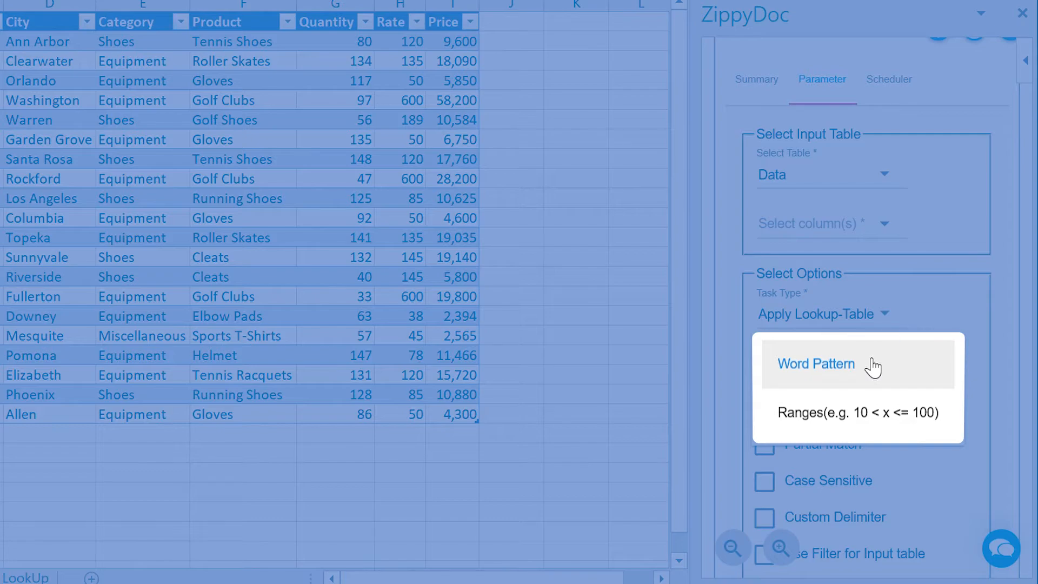
left_click(872, 367)
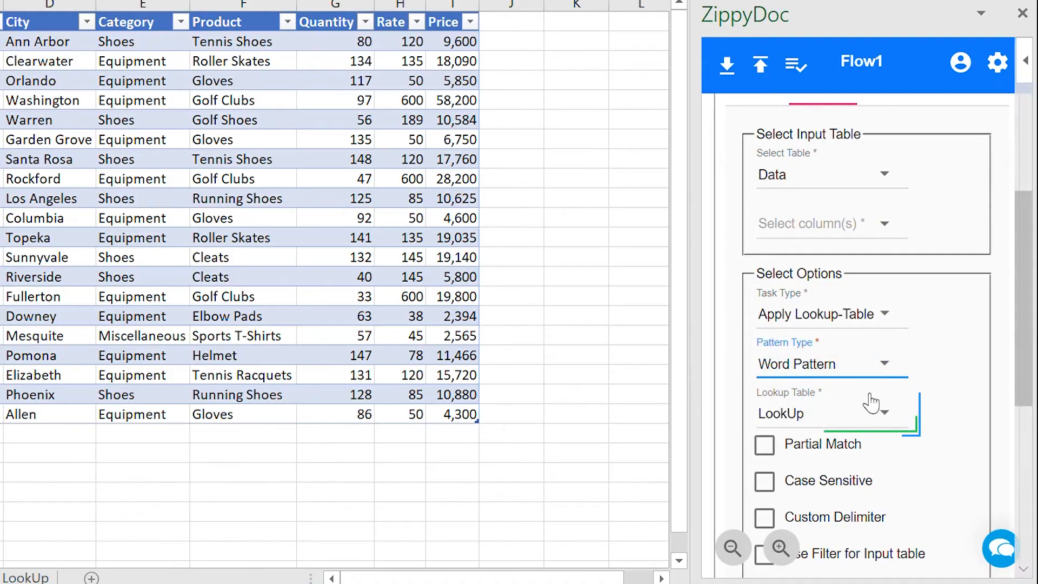
left_click(872, 413)
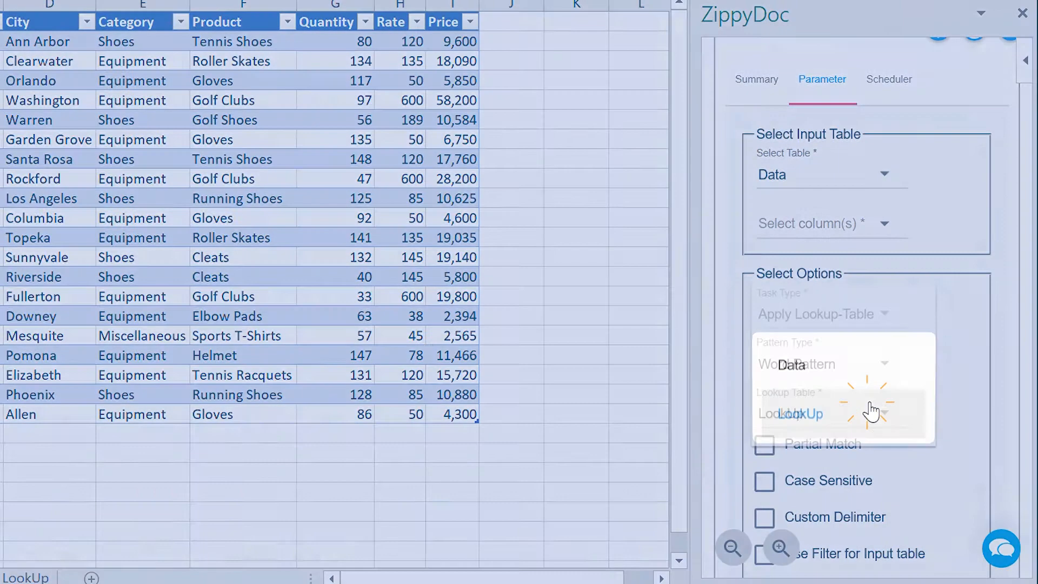
left_click(866, 409)
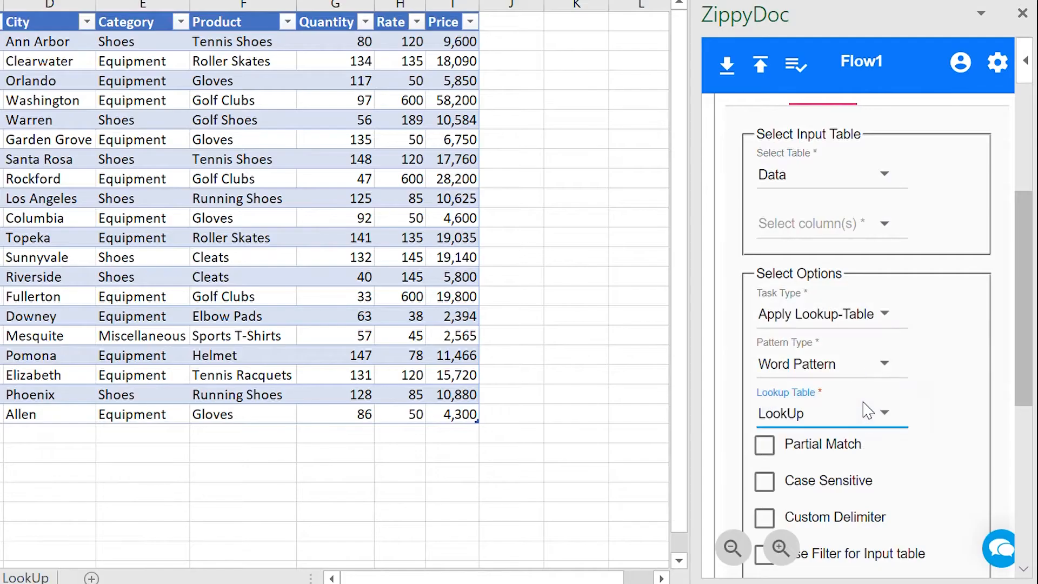
Enable the filter for the input table and base its IF condition on the Price column
scroll(869, 411, "down", 2)
scroll(871, 412, "down", 2)
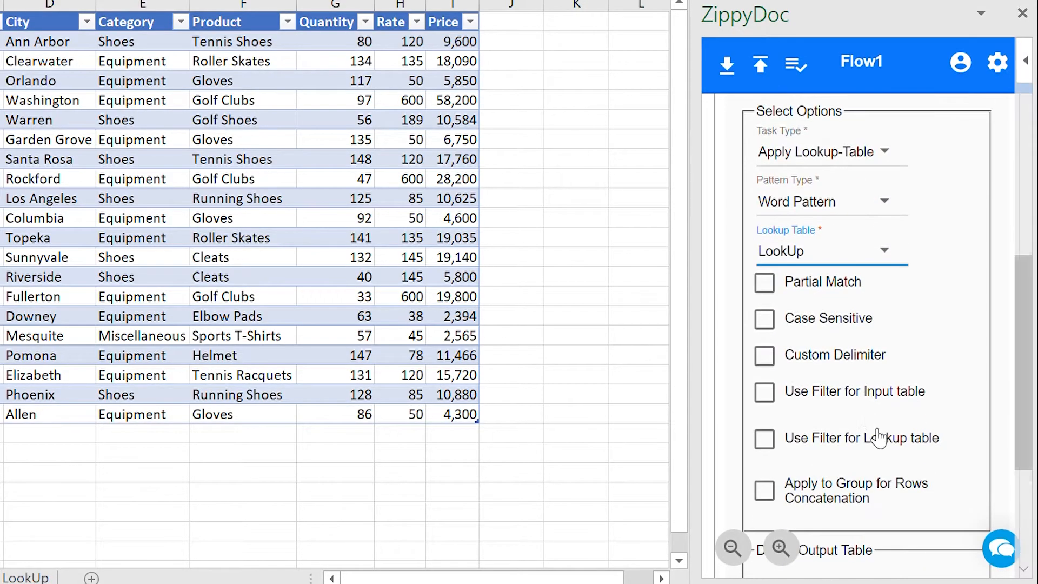
left_click(887, 400)
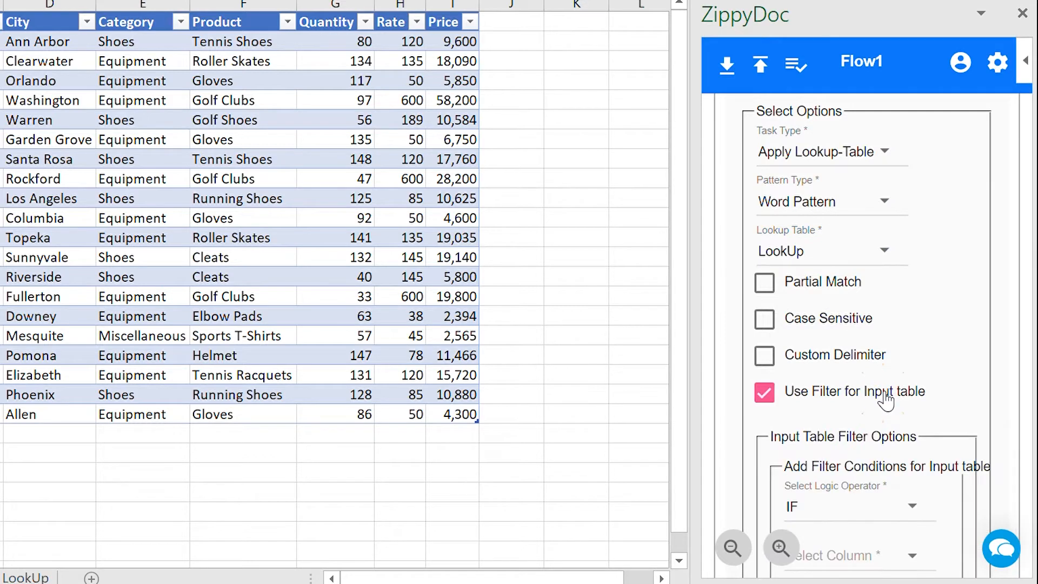
scroll(881, 399, "down", 5)
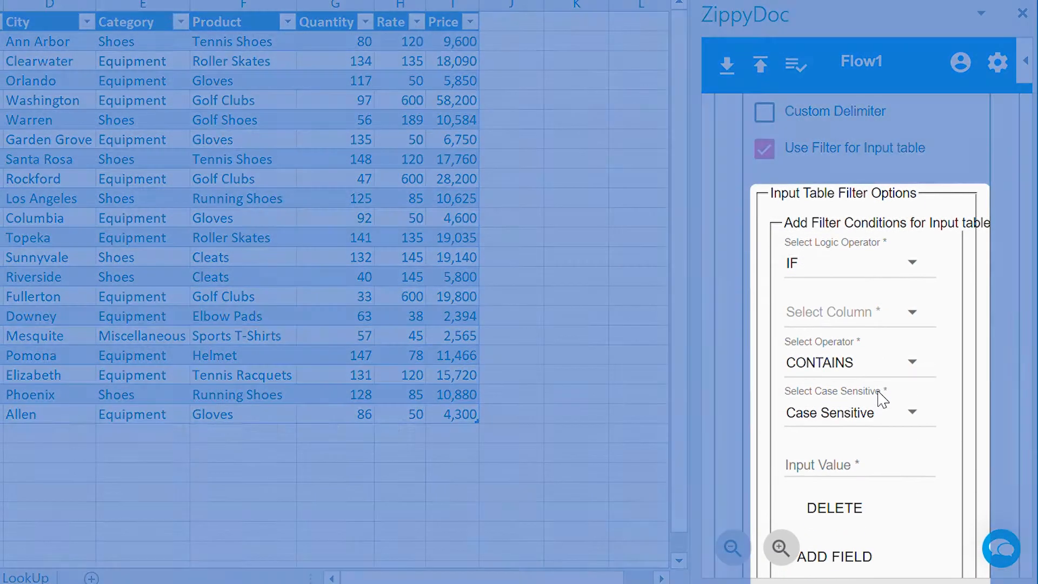
left_click(890, 273)
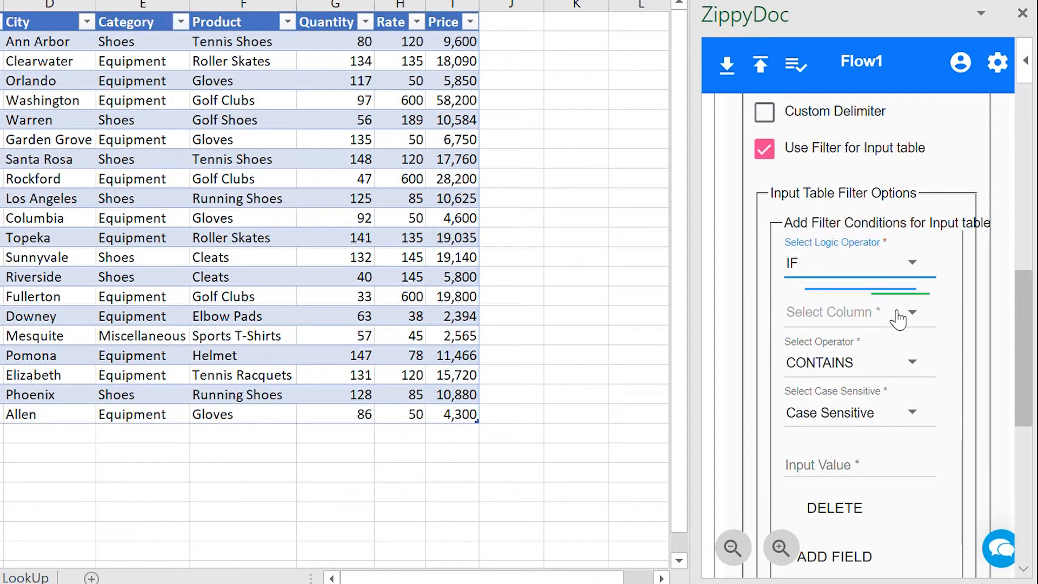
left_click(897, 319)
scroll(897, 319, "down", 3)
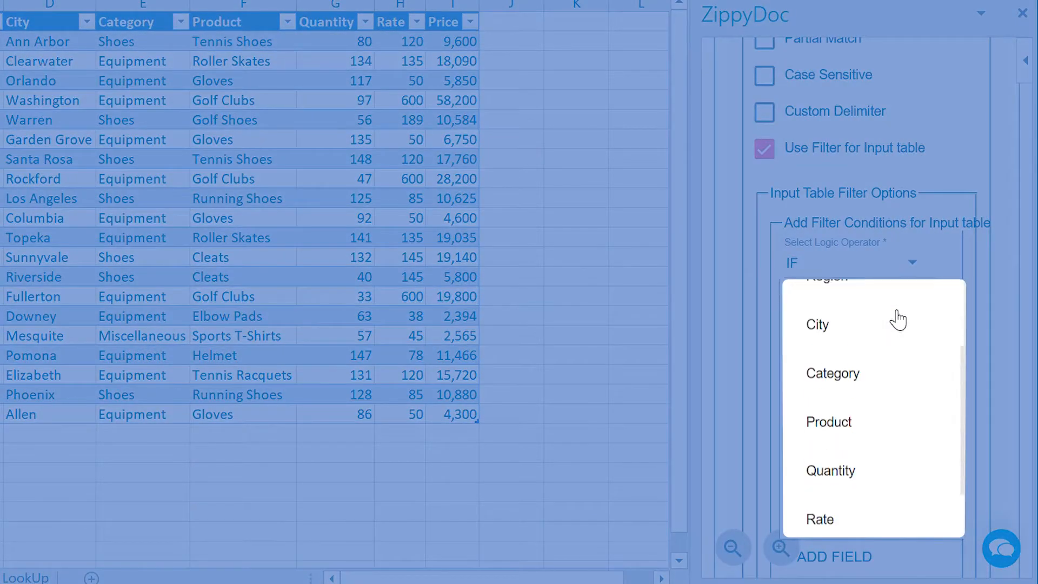
scroll(862, 427, "down", 2)
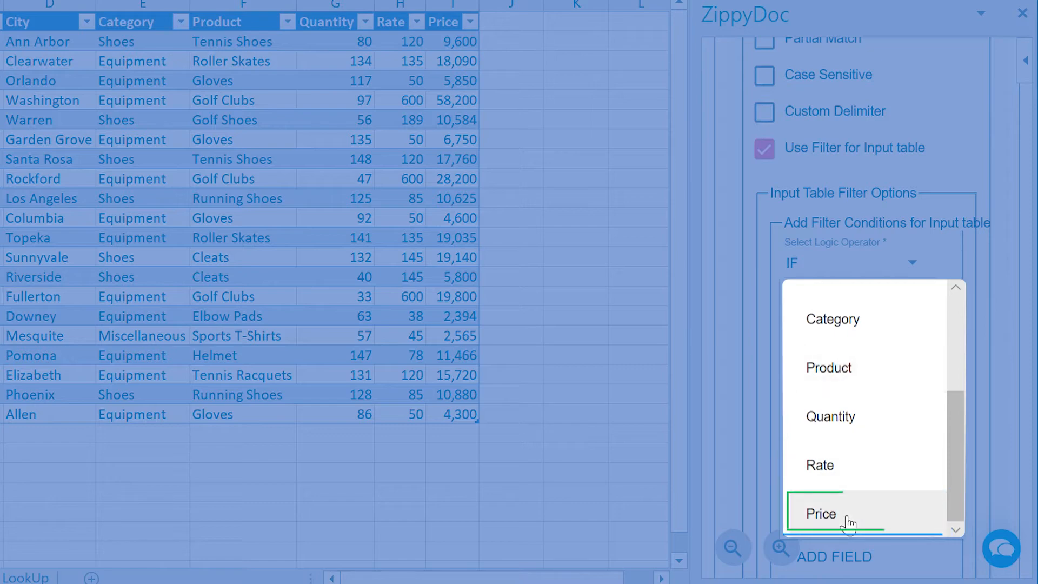
left_click(848, 521)
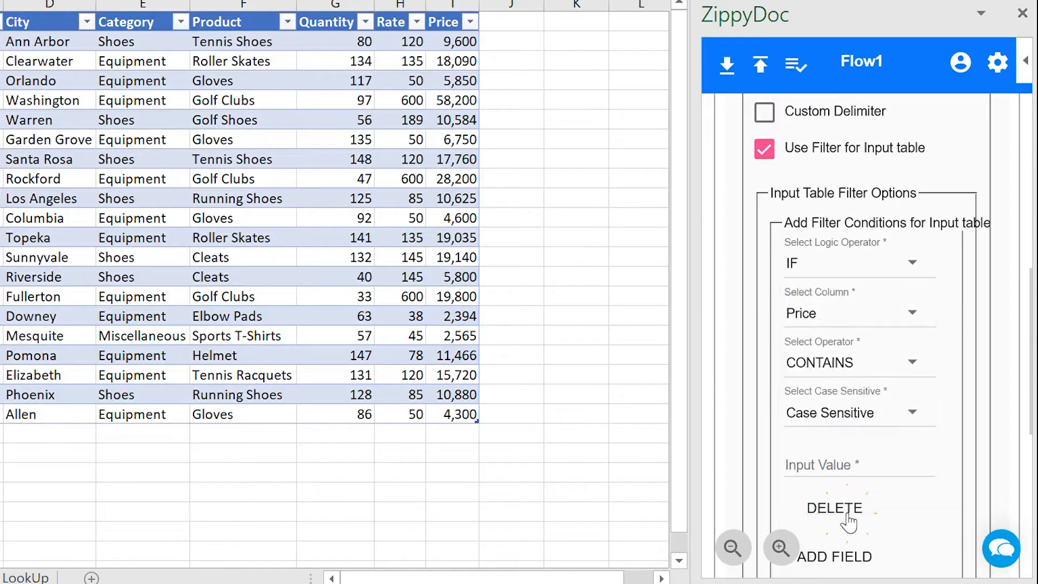
Set the Price condition's operator to GREATER OR EQUAL and its input value to 3000
left_click(912, 363)
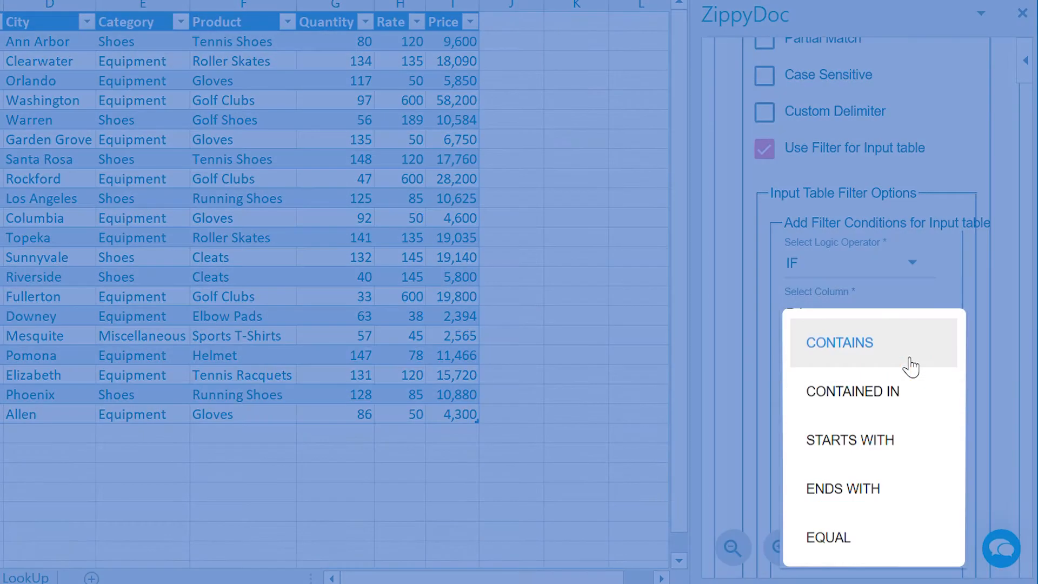
scroll(912, 366, "down", 5)
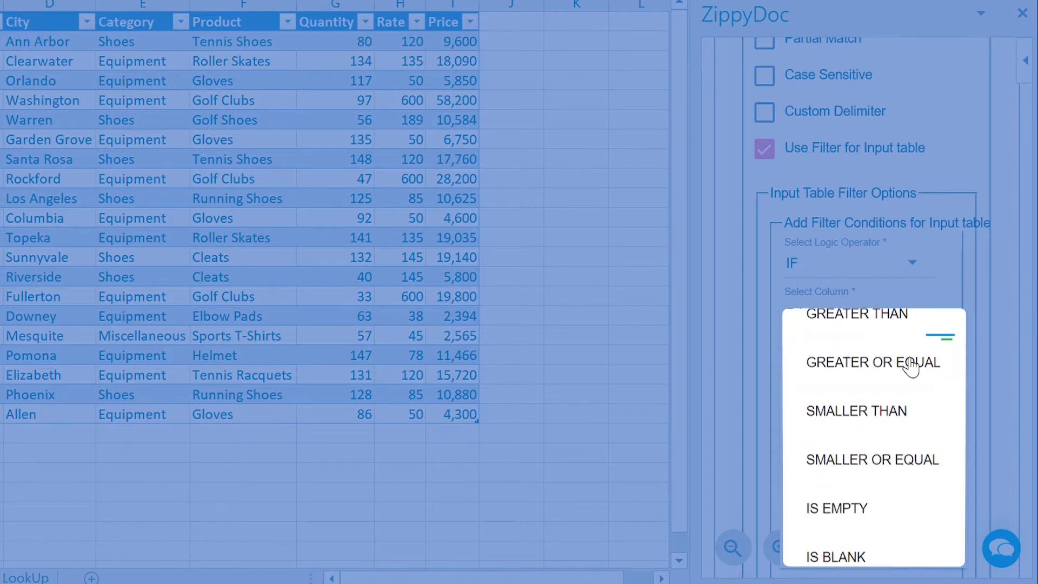
left_click(912, 365)
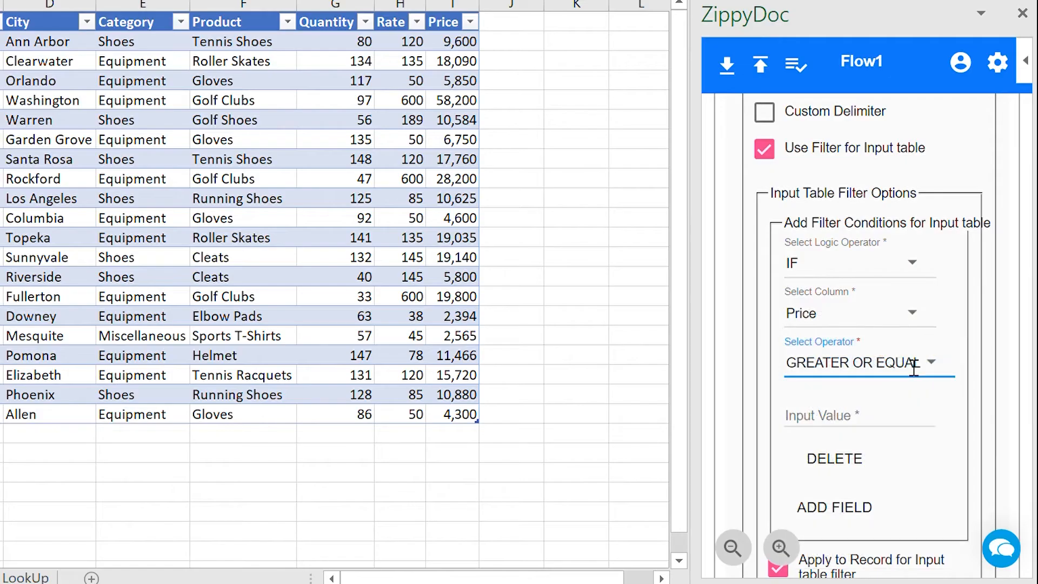
left_click(878, 417)
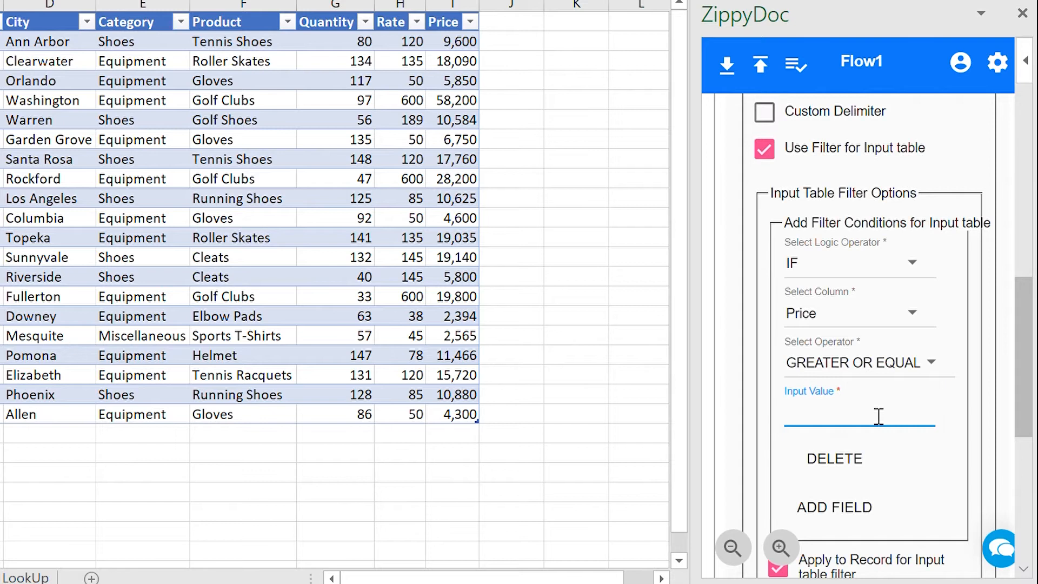
type("3000")
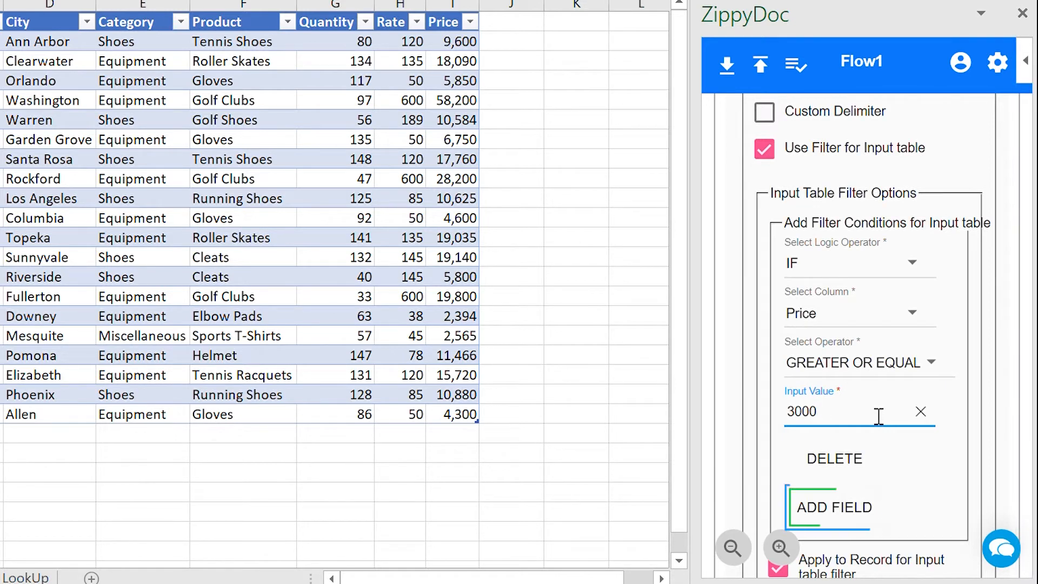
Add a second input table filter condition joined with AND and base it on the Quantity column
left_click(857, 500)
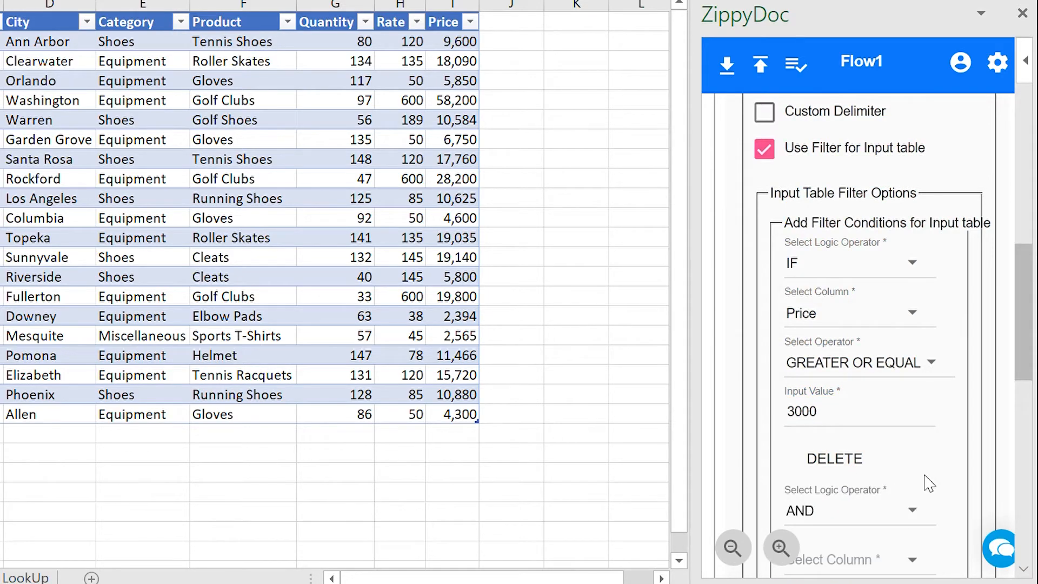
scroll(928, 483, "down", 3)
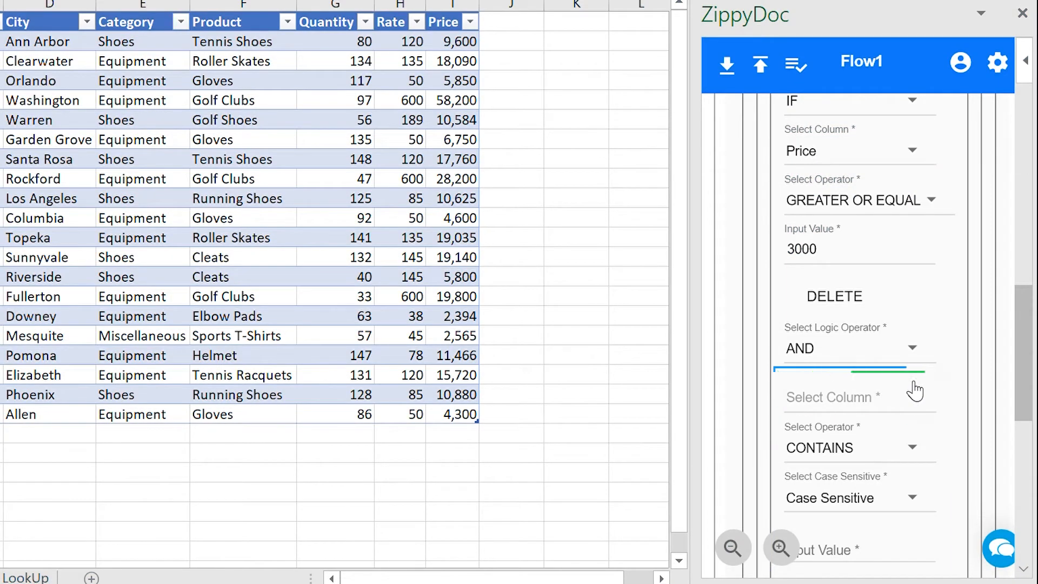
left_click(916, 391)
scroll(915, 390, "down", 1)
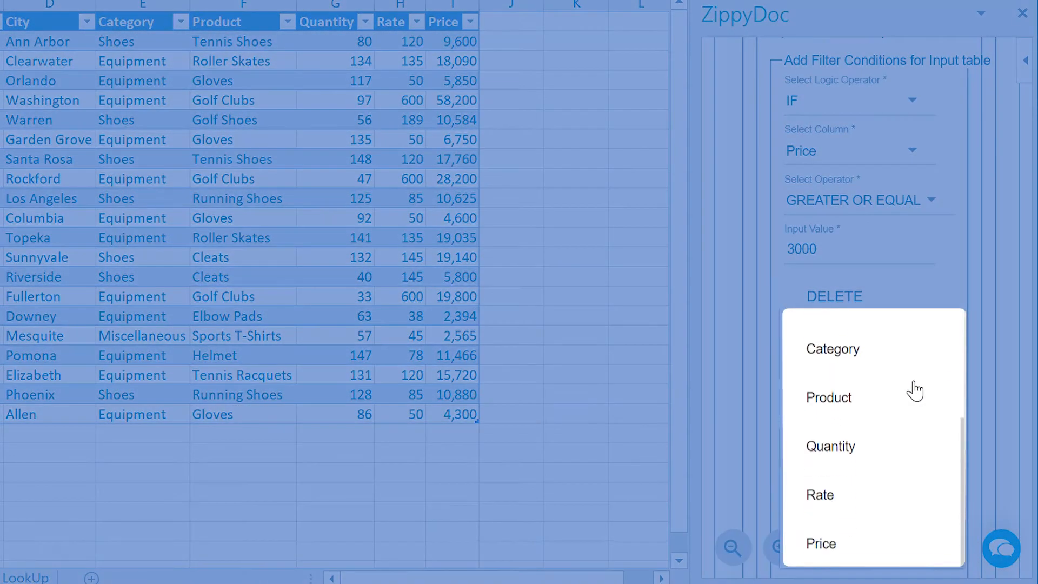
left_click(882, 436)
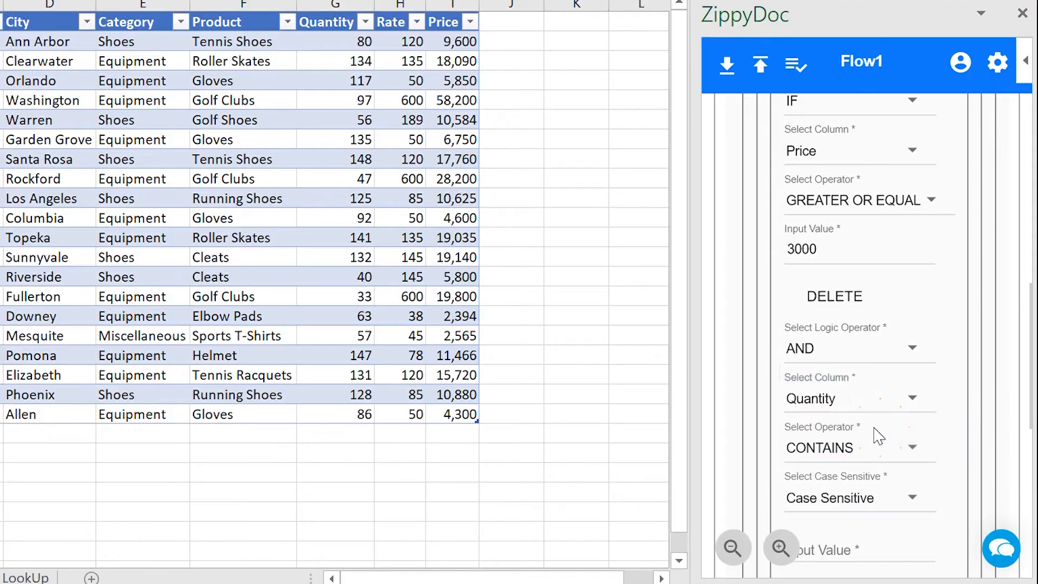
Set the Quantity condition's operator to SMALLER OR EQUAL and its input value to 100
left_click(897, 446)
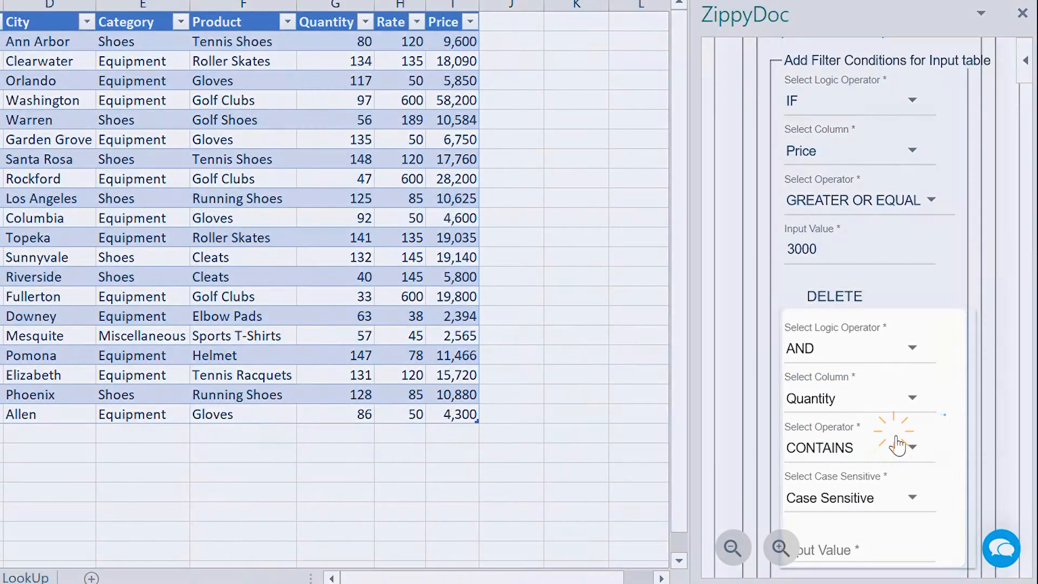
scroll(909, 475, "down", 4)
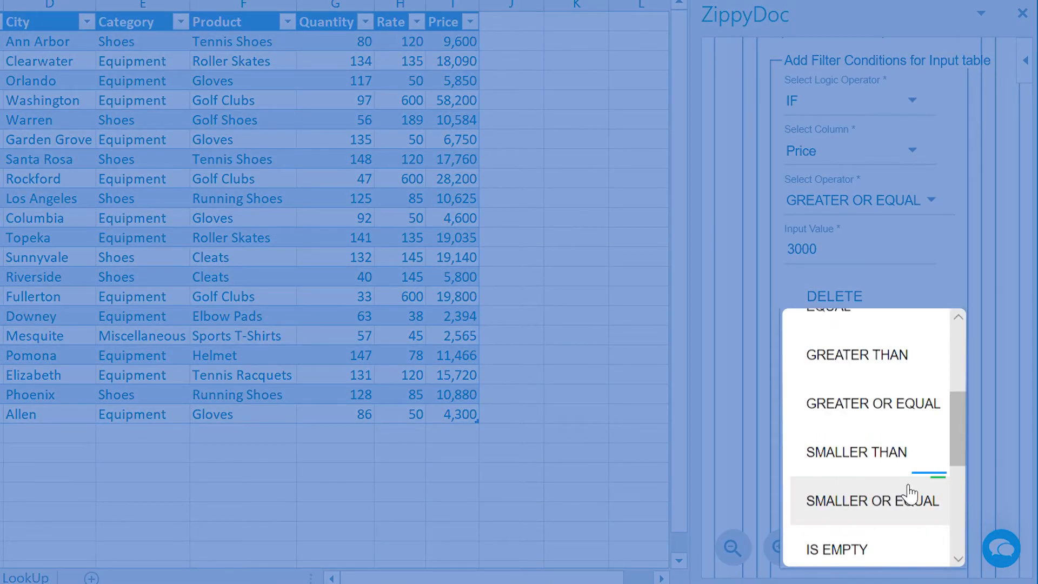
left_click(910, 493)
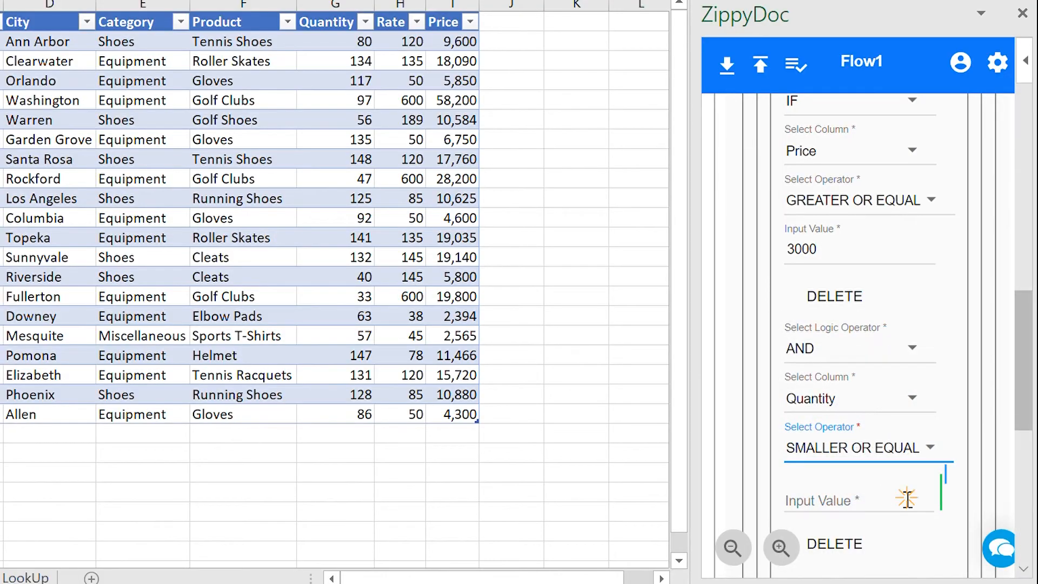
left_click(908, 500)
type("100")
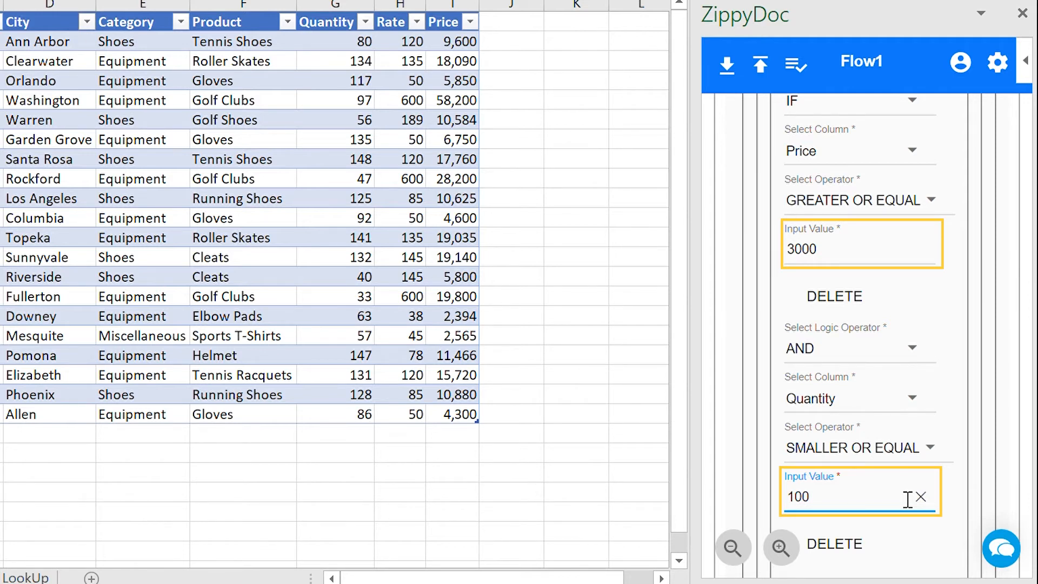
Name the output table Output and run the lookup task
scroll(887, 374, "down", 10)
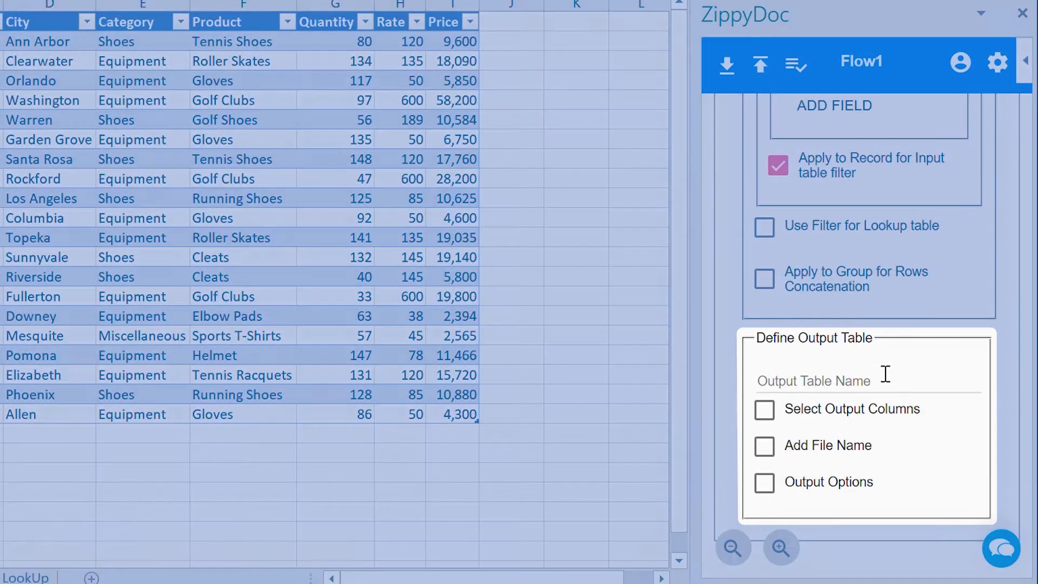
left_click(886, 374)
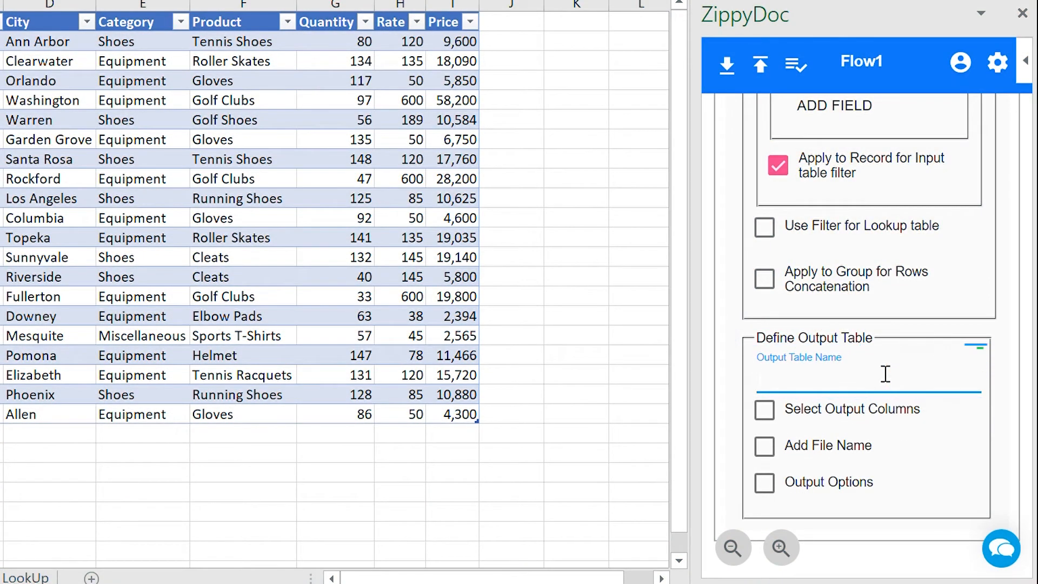
type("Output")
scroll(885, 373, "up", 15)
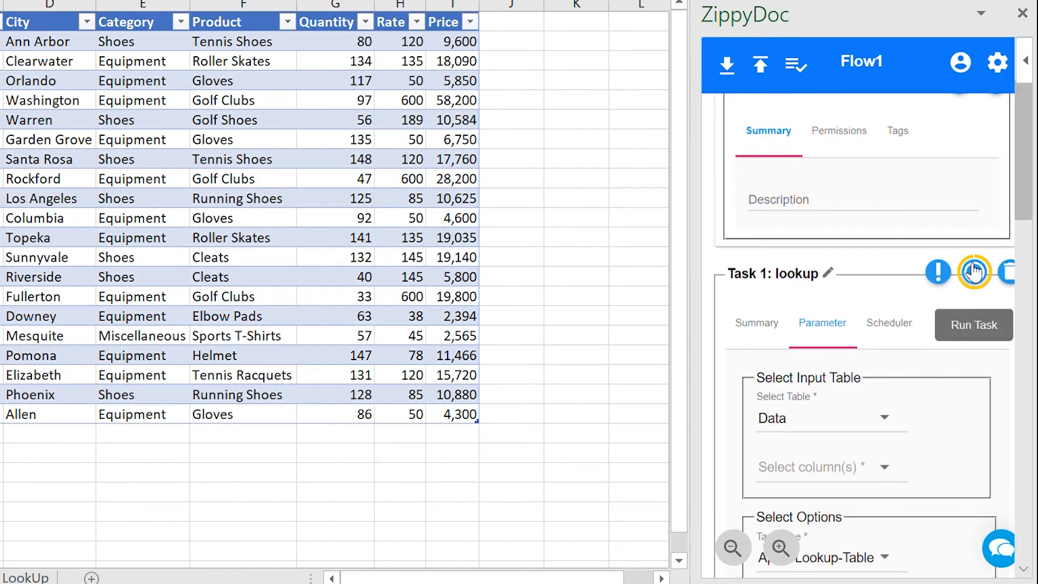
left_click(974, 271)
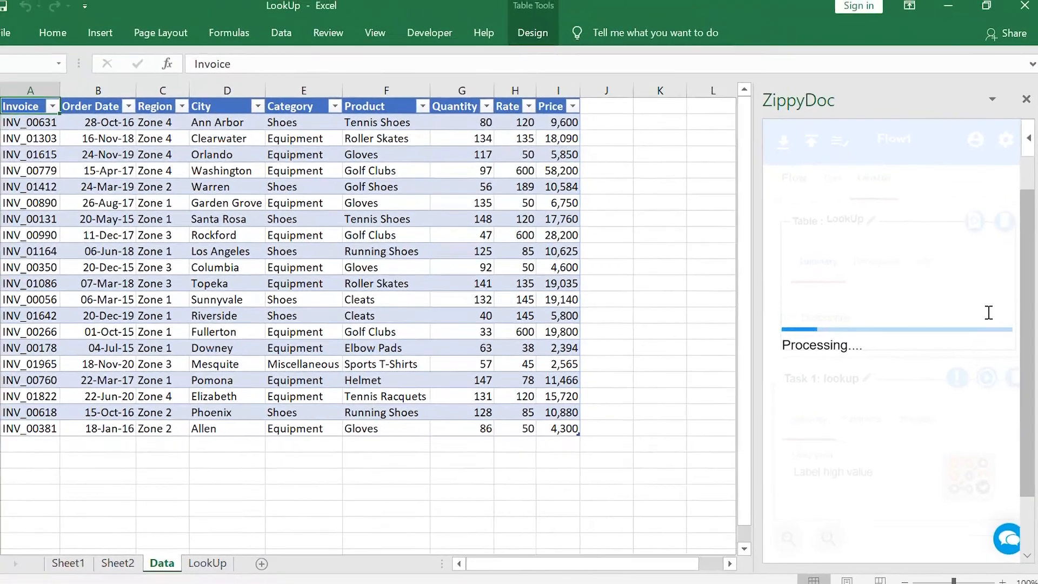